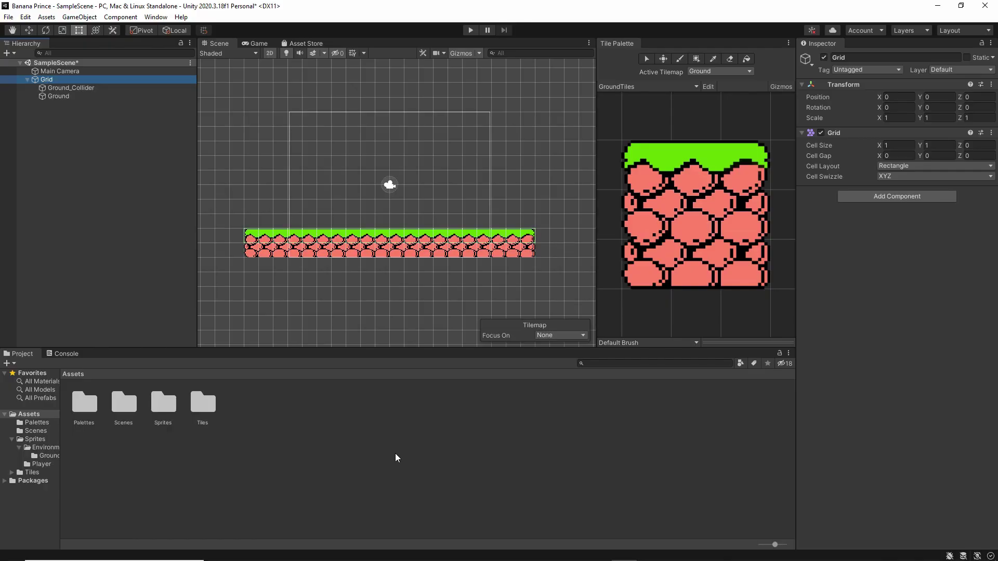
# Play SampleScene in a maximized Game view to test the character on the ground tiles
pyautogui.hotkey('ctrl', 'p')
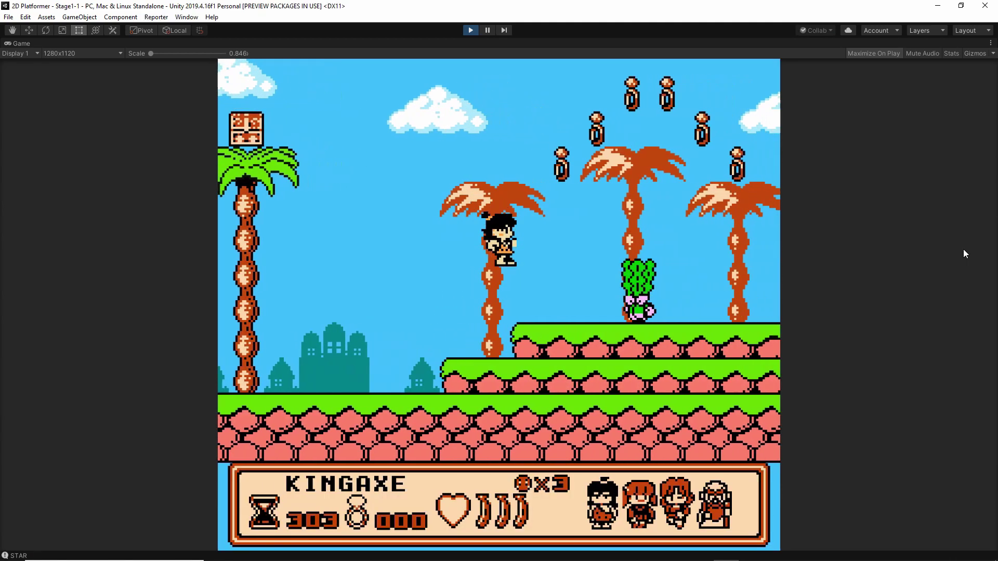
# Walk the player right, climb the vine and coin chain, and jump onto the raised platform
pyautogui.press('Right')
pyautogui.press('Up')
pyautogui.press('Right')
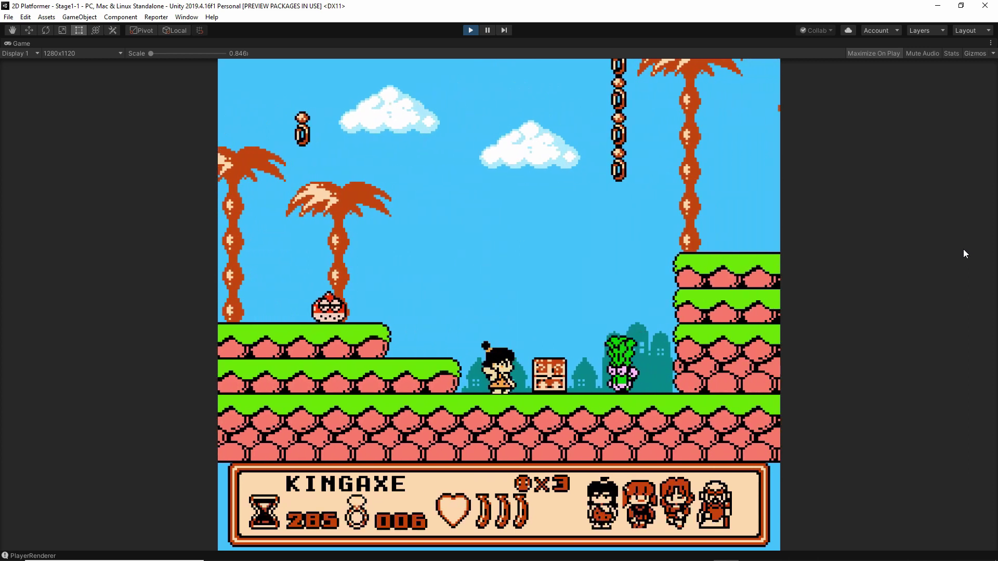
pyautogui.press('Right')
pyautogui.press('space')
pyautogui.press('Up')
# Cross the platforms, drop down, collect the coin row, and jump onto the stepped platforms
pyautogui.press('Right')
pyautogui.press('Right')
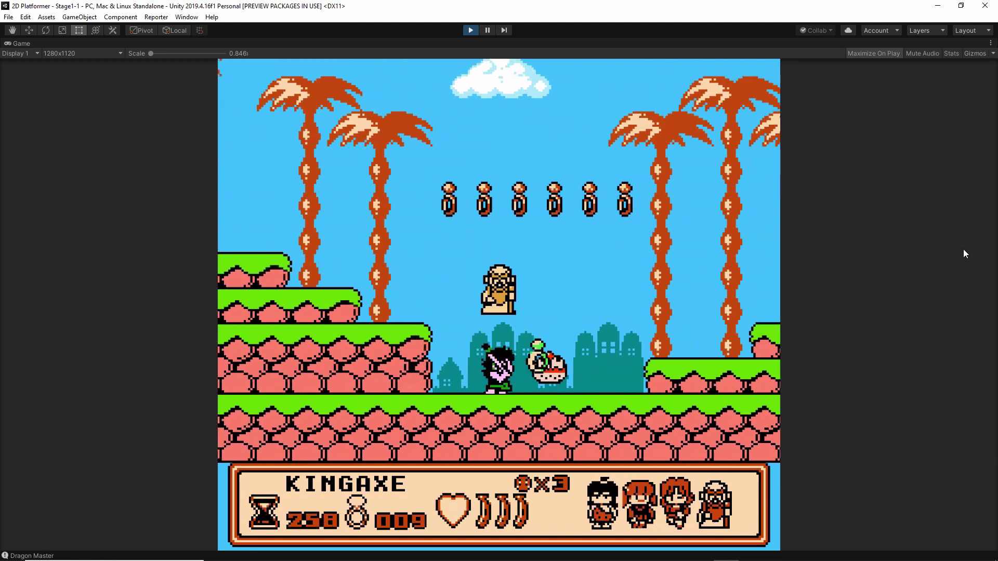
pyautogui.press('Down')
pyautogui.press('Right')
pyautogui.press('space')
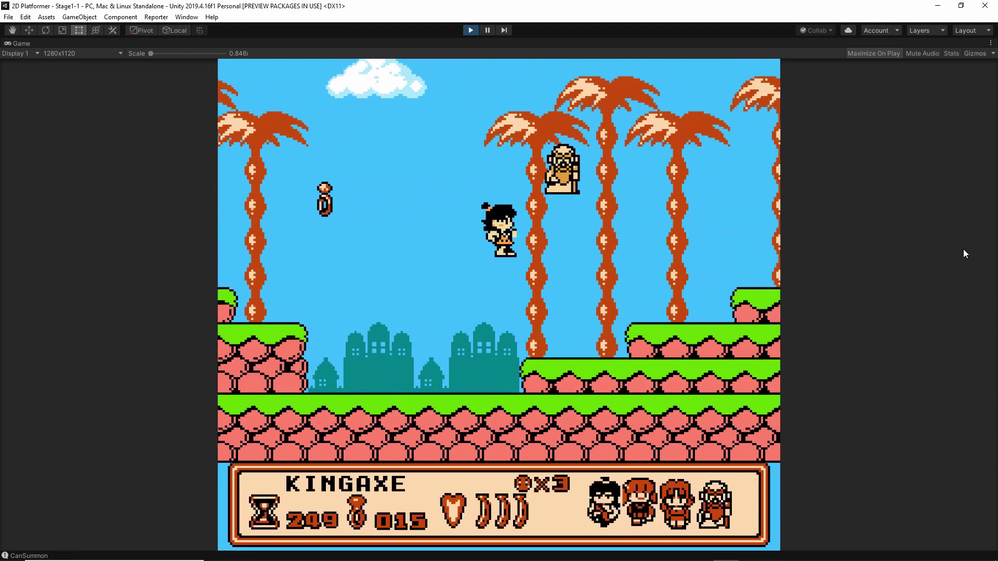
pyautogui.press('Right')
pyautogui.press('space')
pyautogui.press('Right')
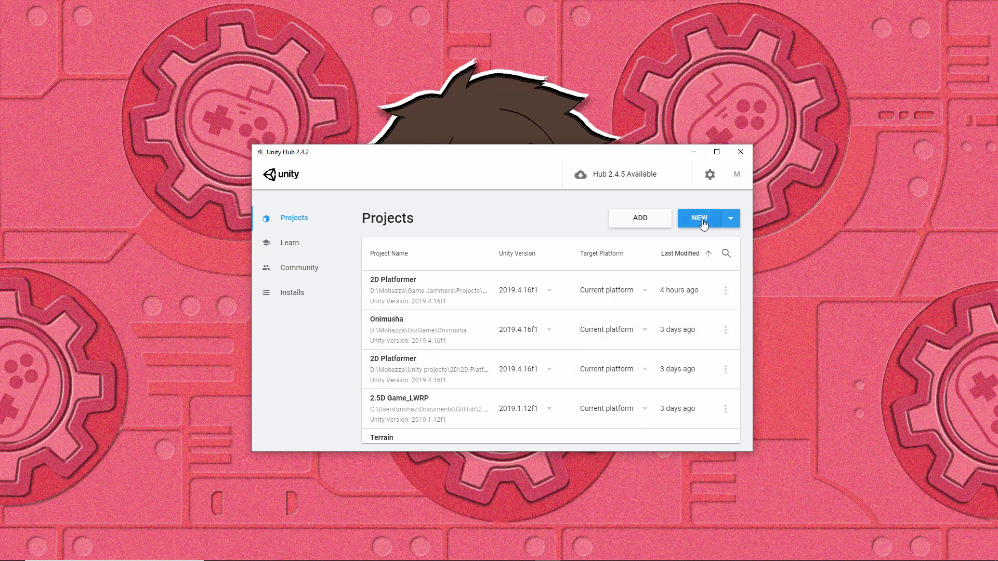
# Pick Unity 2020.3.18f1 from the NEW button's version list for a new project
pyautogui.click(737, 223)
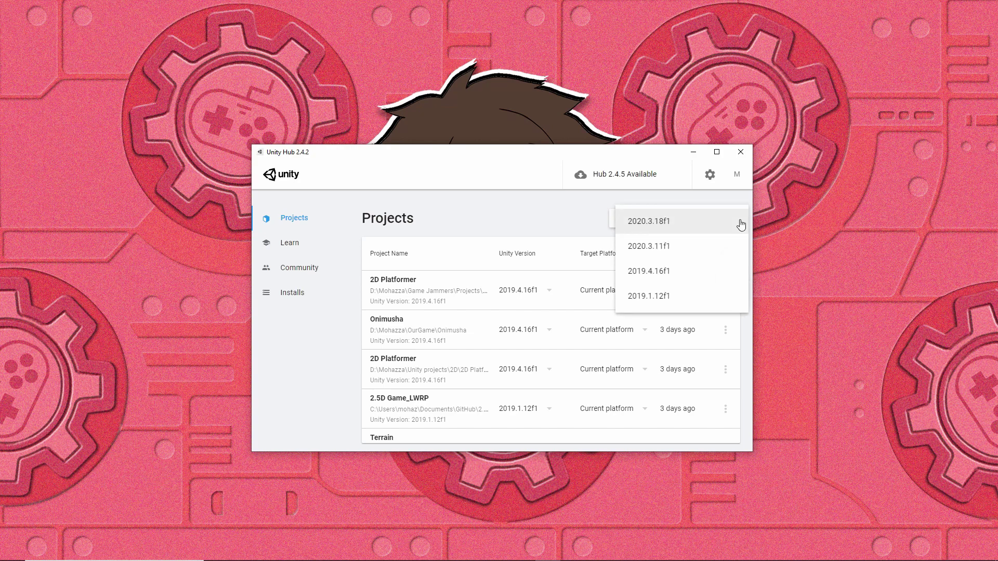
pyautogui.click(660, 228)
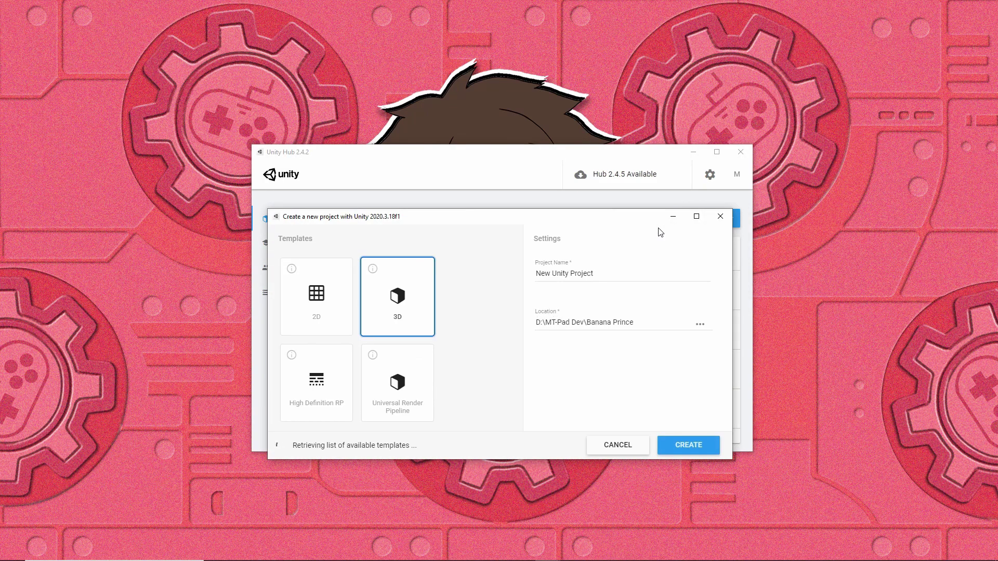
# Name the project 'Banana Prince', choose the 2D template, and create it
pyautogui.doubleClick(614, 277)
pyautogui.hotkey('ctrl', 'a')
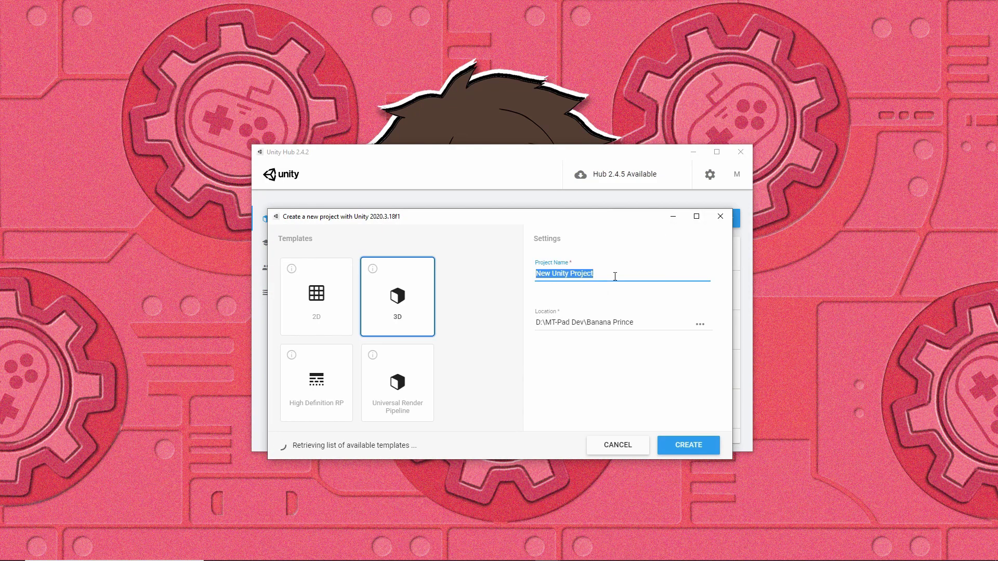
pyautogui.write('Banana P')
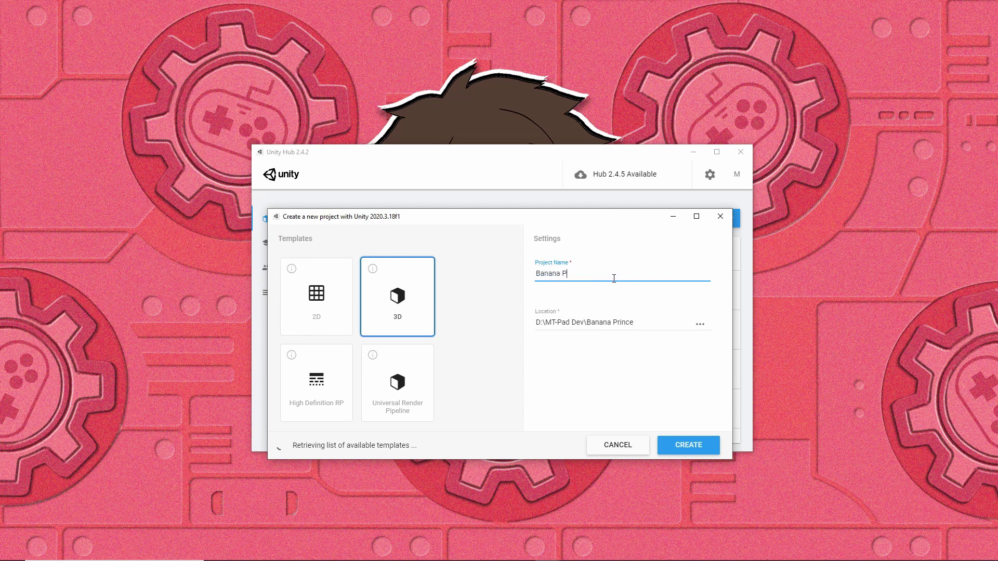
pyautogui.write('rince')
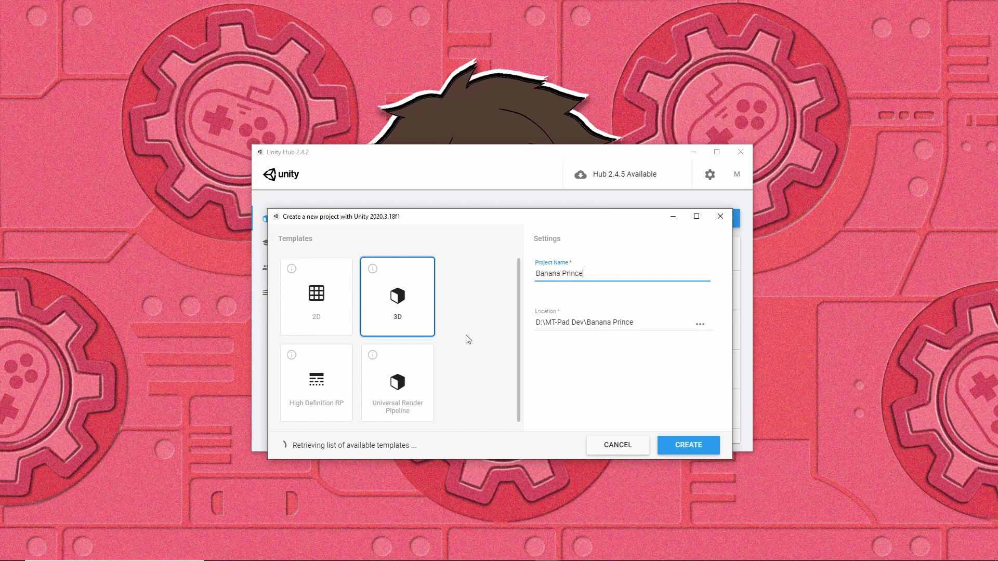
pyautogui.click(349, 309)
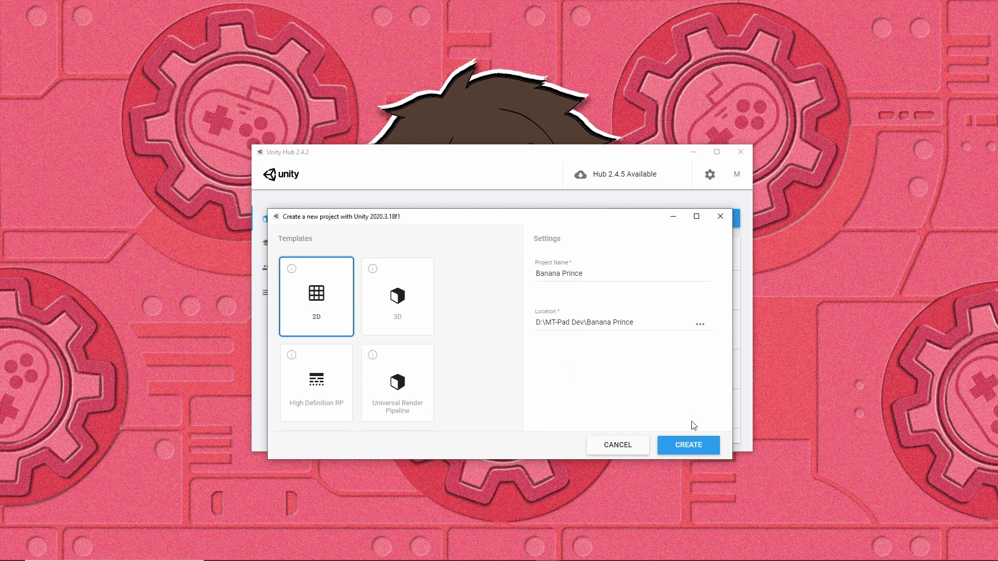
pyautogui.click(689, 447)
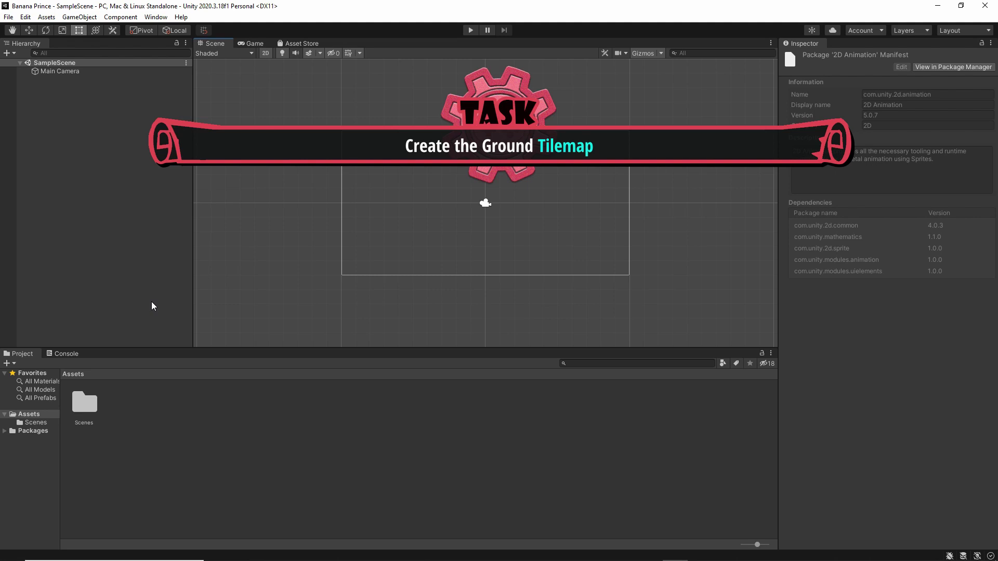
# Confirm in Package Manager's Unity Registry that 2D Tilemap Editor 1.0.0 is installed, then close it
pyautogui.click(156, 17)
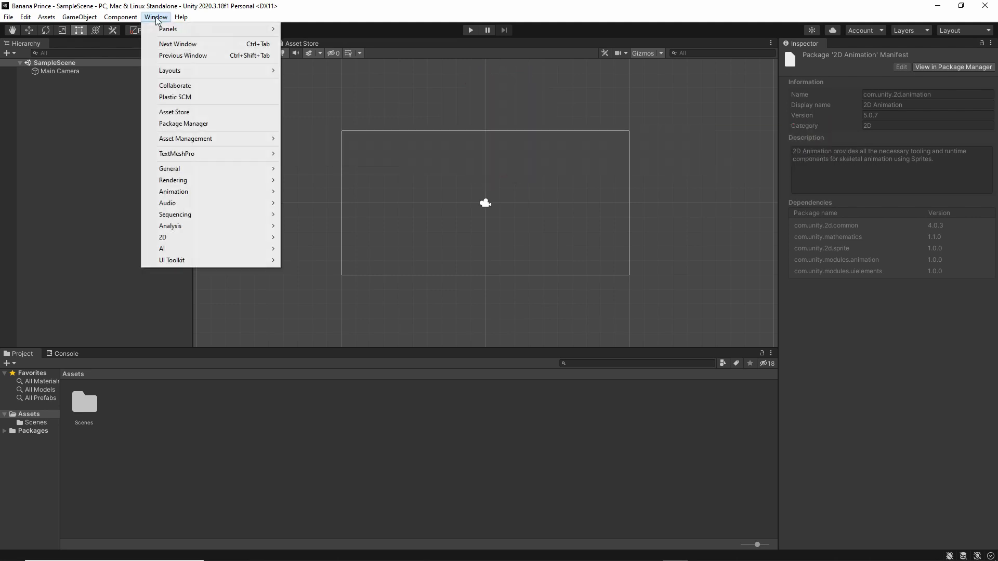
pyautogui.click(190, 123)
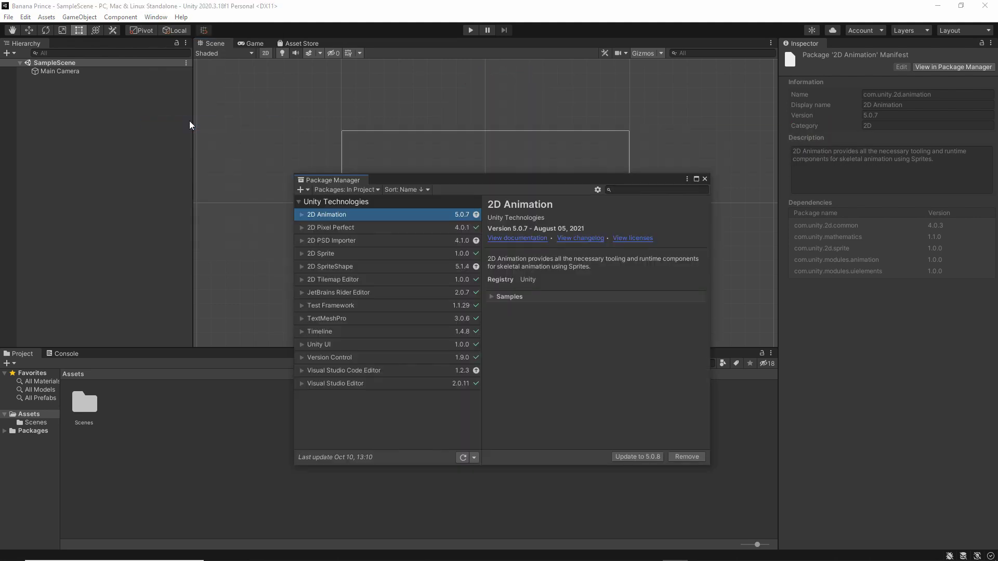
pyautogui.click(343, 189)
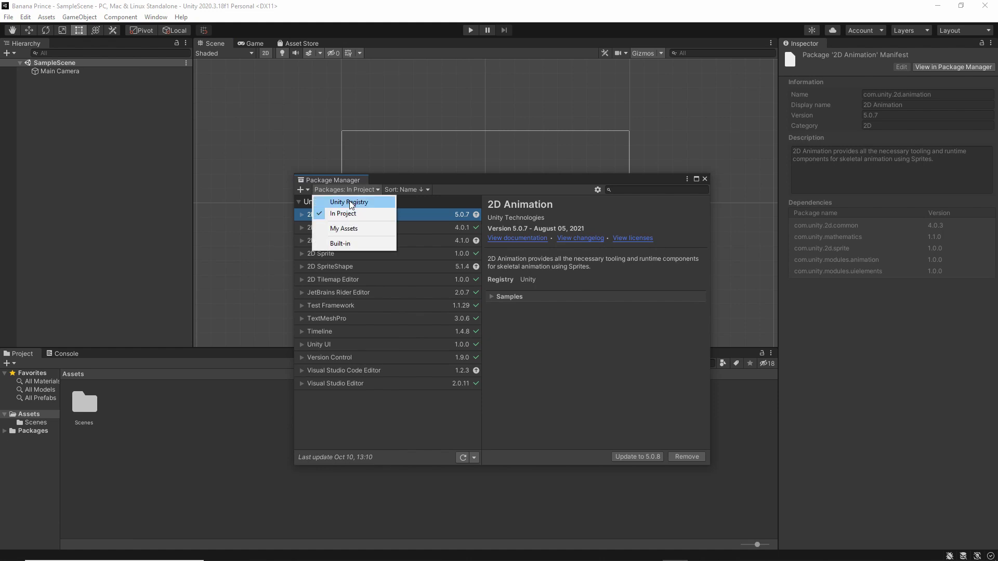
pyautogui.click(352, 202)
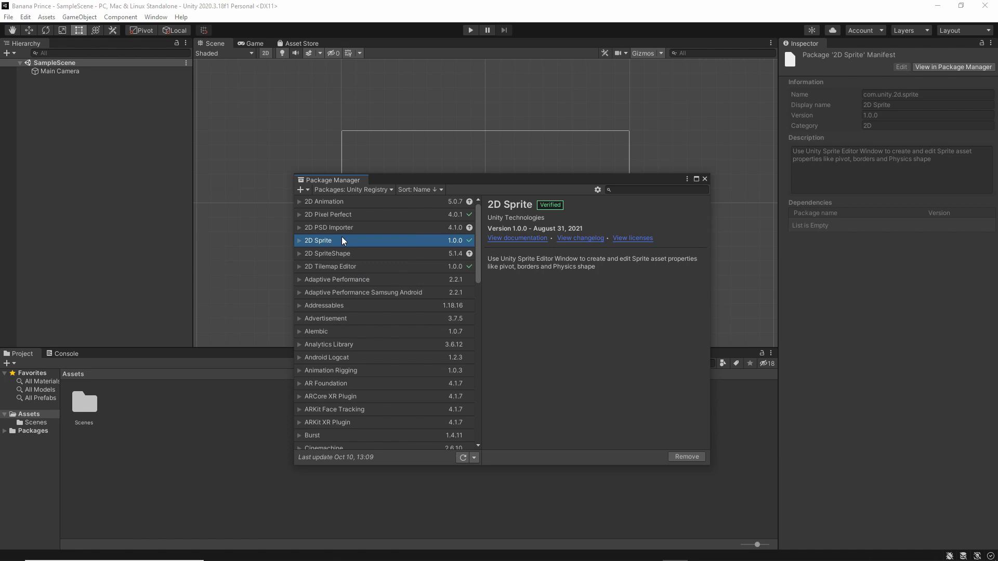
pyautogui.click(344, 265)
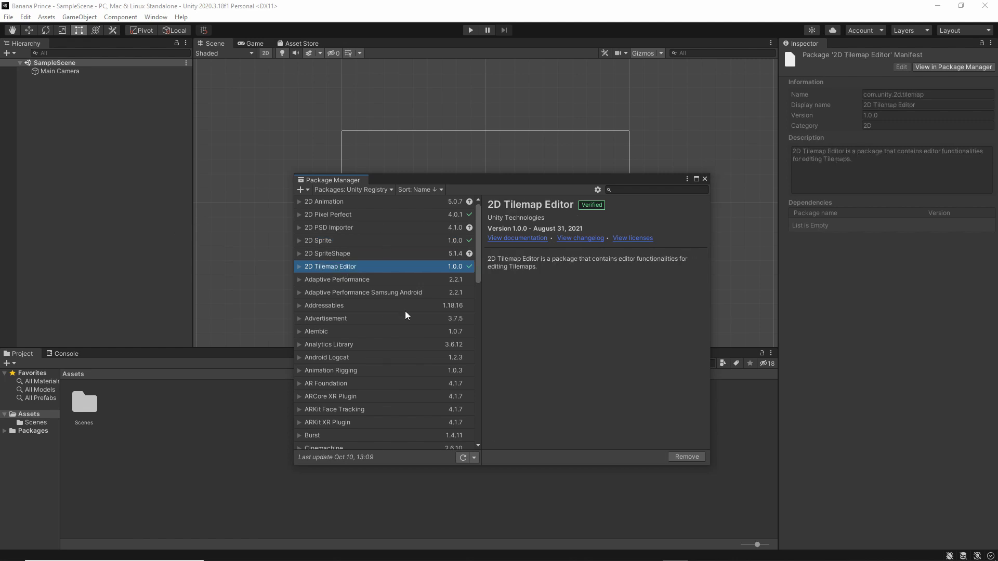
pyautogui.click(705, 179)
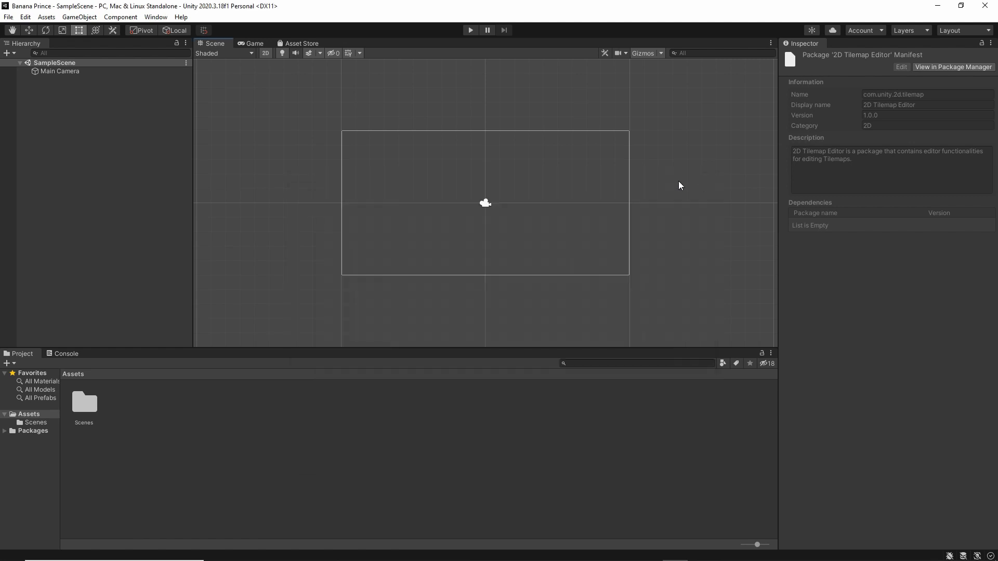
# Add a Rectangular Tilemap inside a new Grid from the Hierarchy's 2D Object menu
pyautogui.rightClick(76, 199)
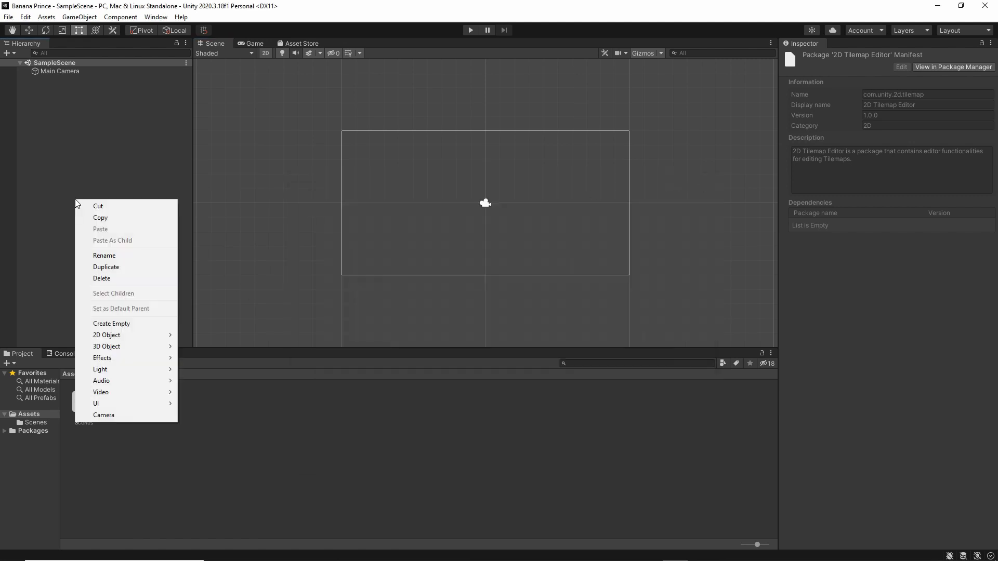
pyautogui.moveTo(136, 341)
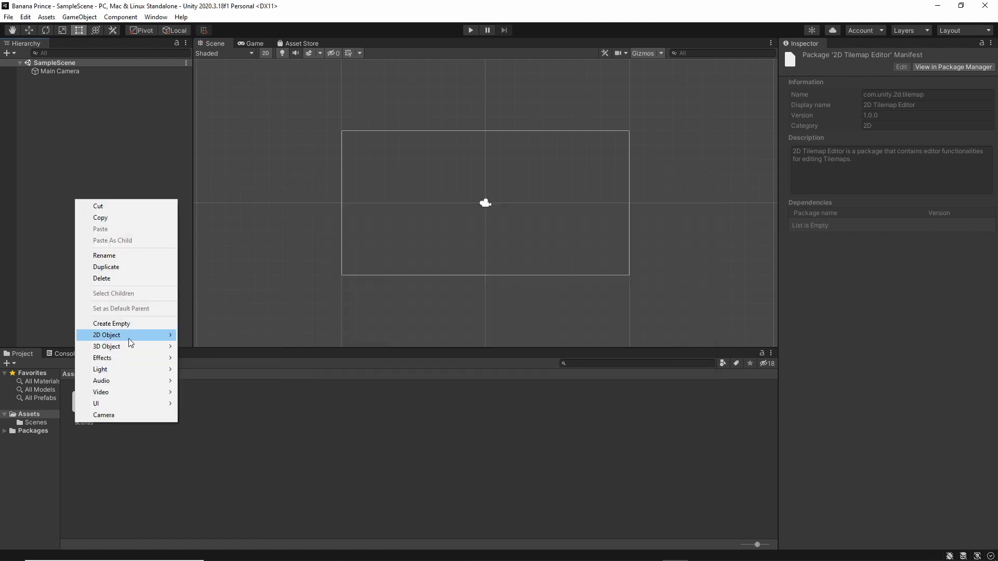
pyautogui.moveTo(223, 358)
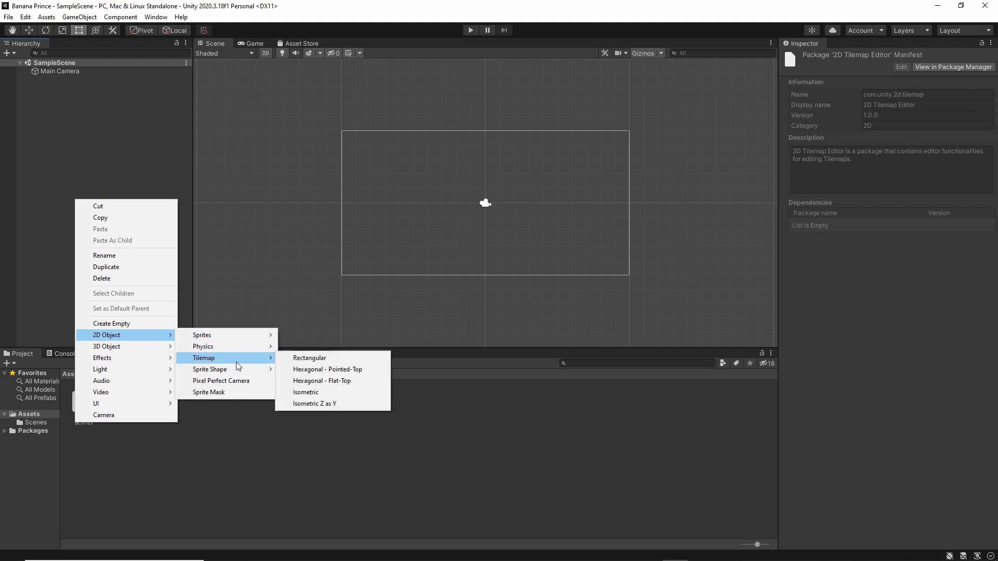
pyautogui.click(293, 360)
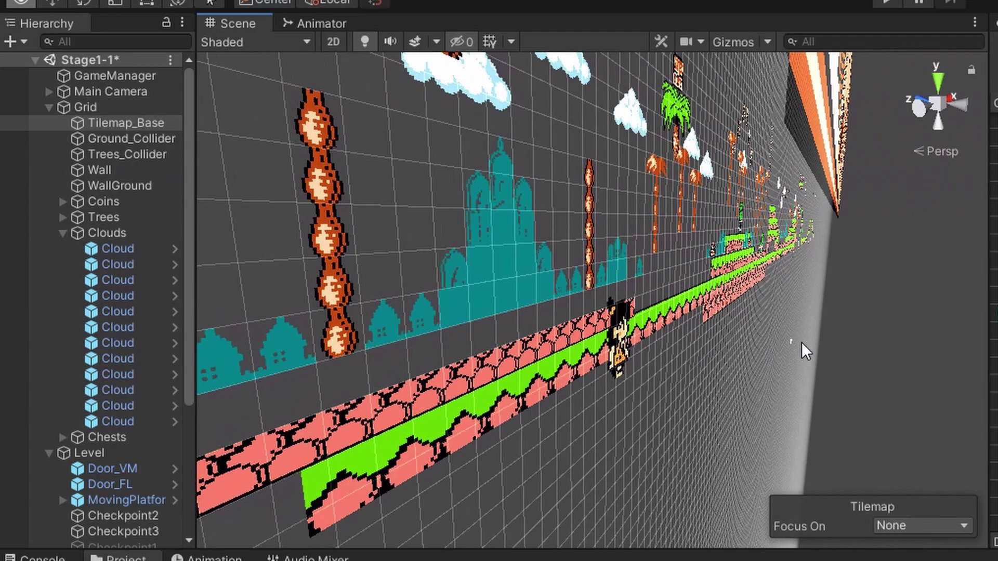
# Rename the new tilemap to Ground_Collider
pyautogui.moveTo(802, 342)
pyautogui.keyDown('alt'); pyautogui.mouseDown()
pyautogui.moveTo(848, 341)
pyautogui.moveTo(631, 348)
pyautogui.moveTo(816, 354)
pyautogui.mouseUp(); pyautogui.keyUp('alt')
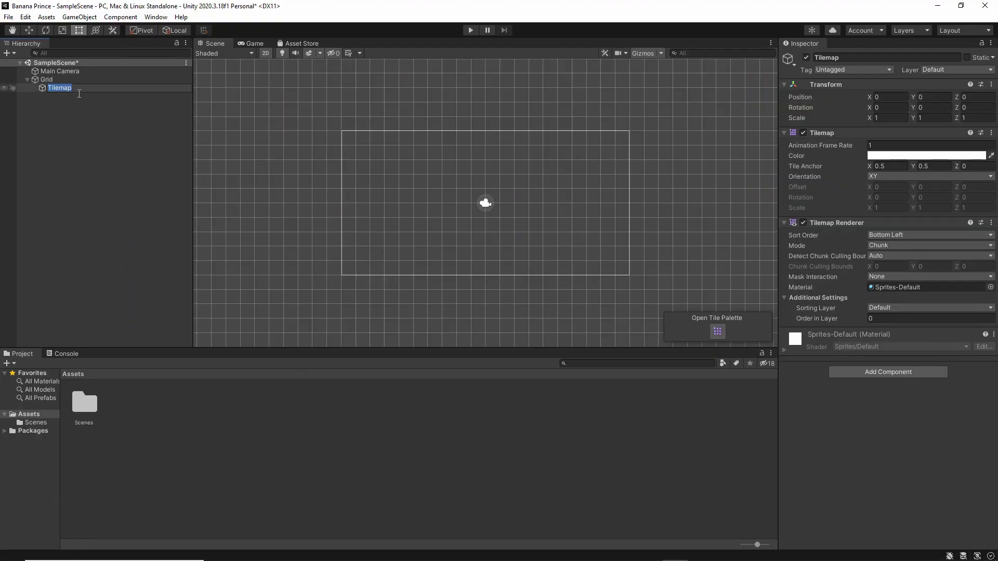
pyautogui.write('Ground_Collider')
pyautogui.press('Return')
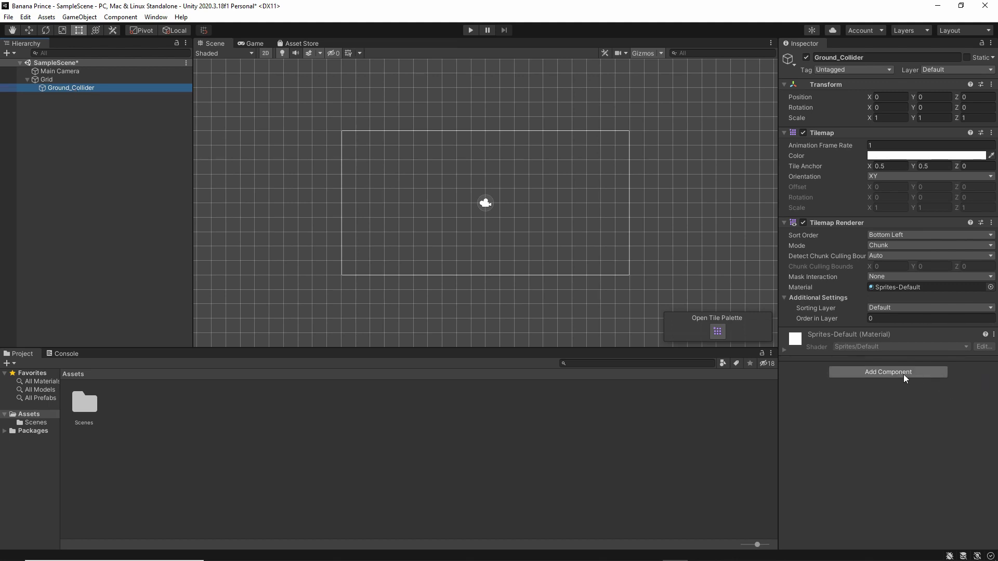
# Search 'tilema' in Add Component and add Tilemap Collider 2D to Ground_Collider
pyautogui.click(879, 373)
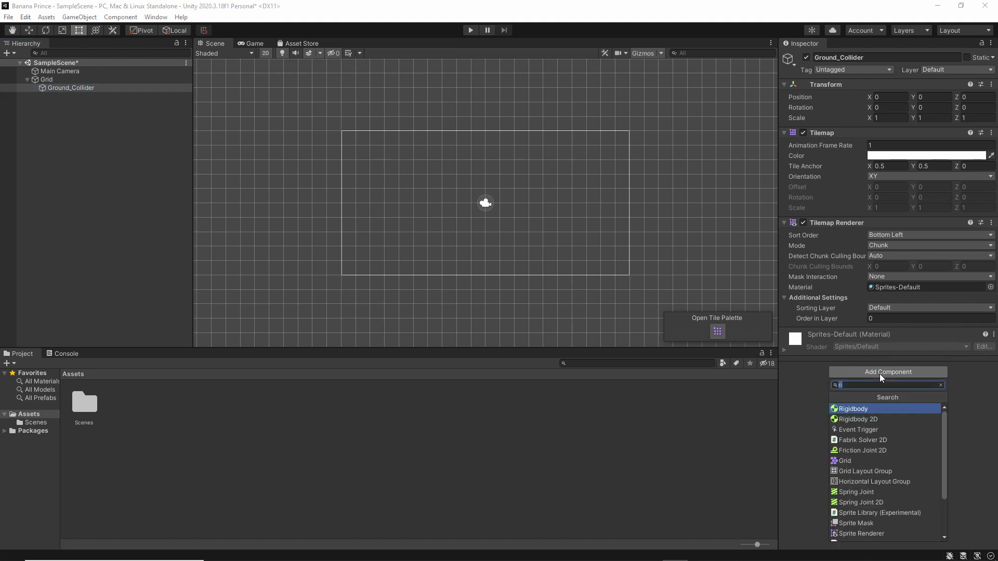
pyautogui.write('tilema')
pyautogui.press('Down')
pyautogui.press('Return')
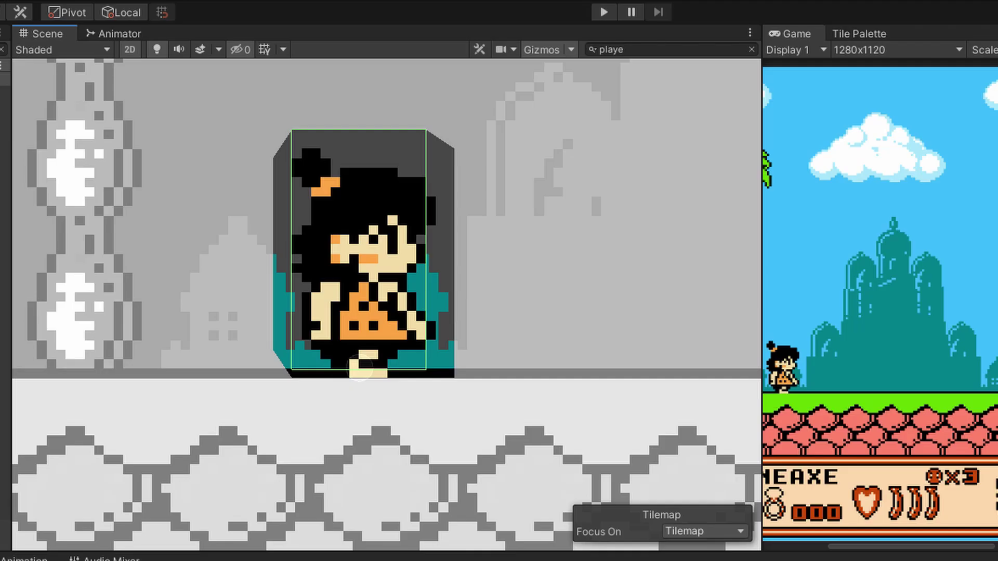
pyautogui.press('Escape')
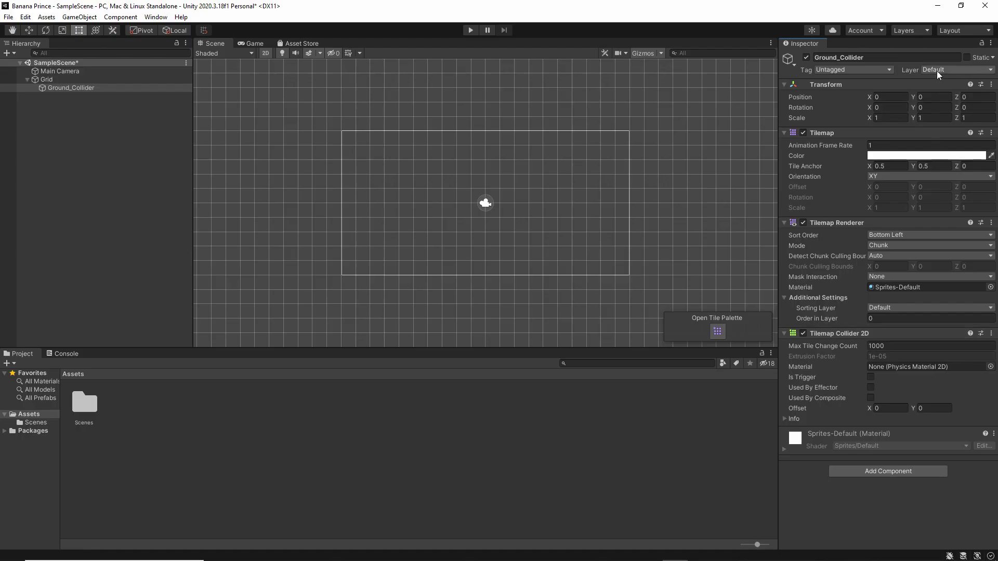
# Add a new layer by naming User Layer 6 'Ground'
pyautogui.click(937, 71)
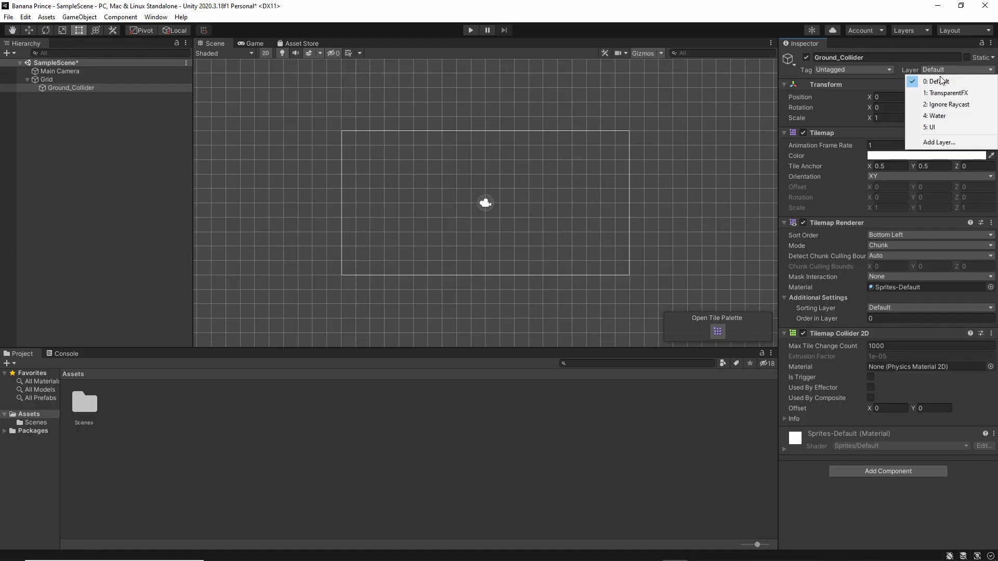
pyautogui.click(939, 142)
pyautogui.click(903, 182)
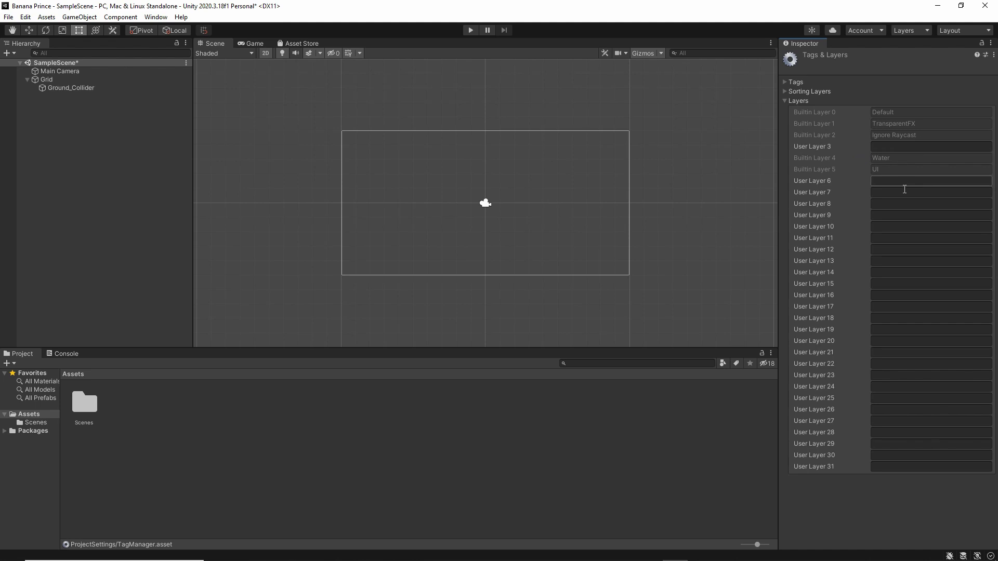
pyautogui.click(904, 188)
pyautogui.write('Ground')
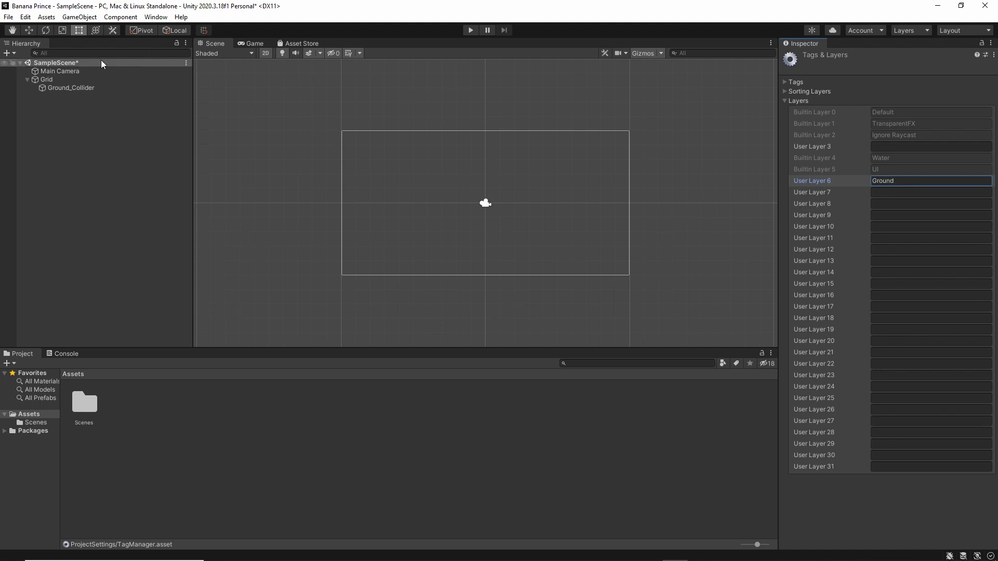
# Set Ground_Collider's layer to 6: Ground
pyautogui.click(56, 88)
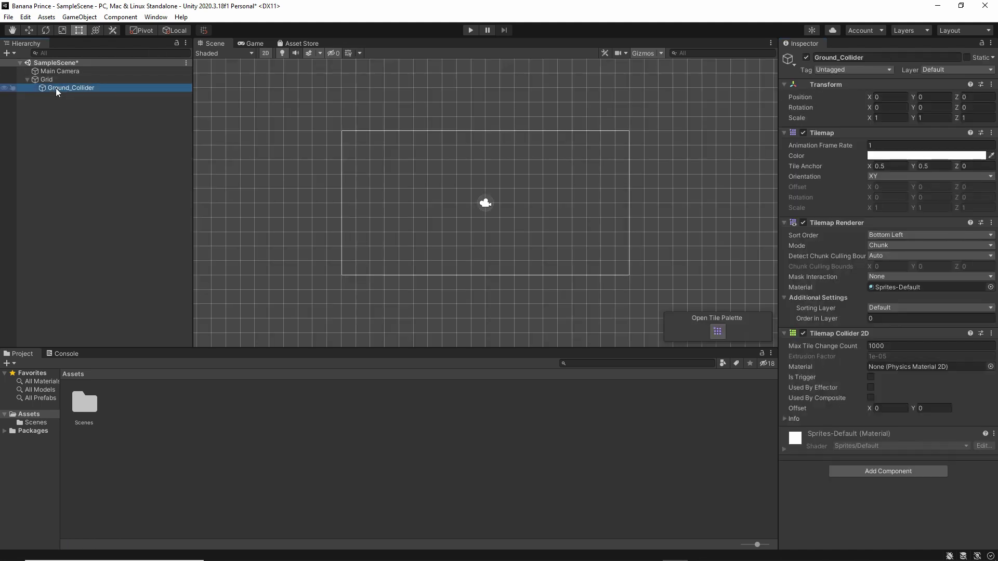
pyautogui.click(962, 69)
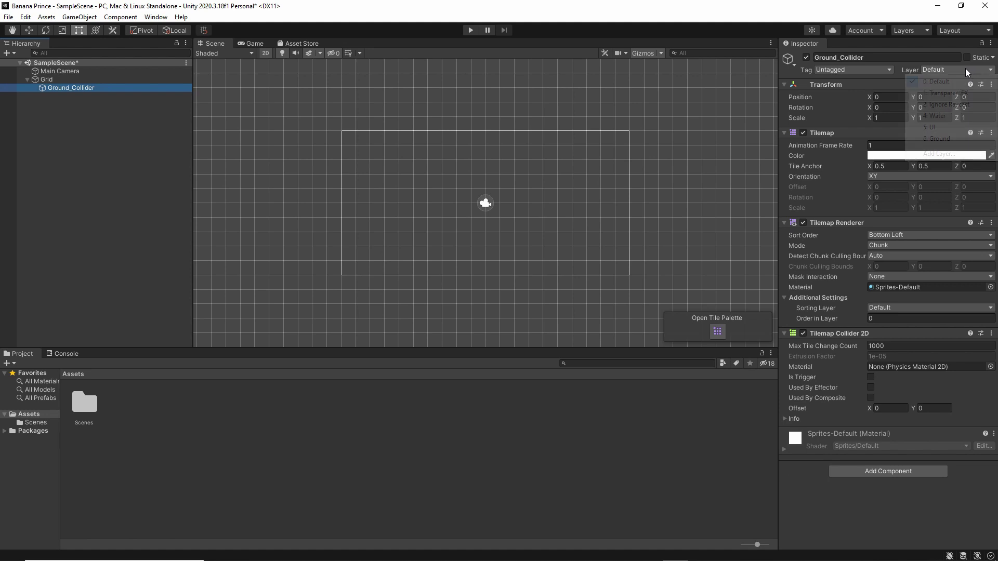
pyautogui.click(940, 139)
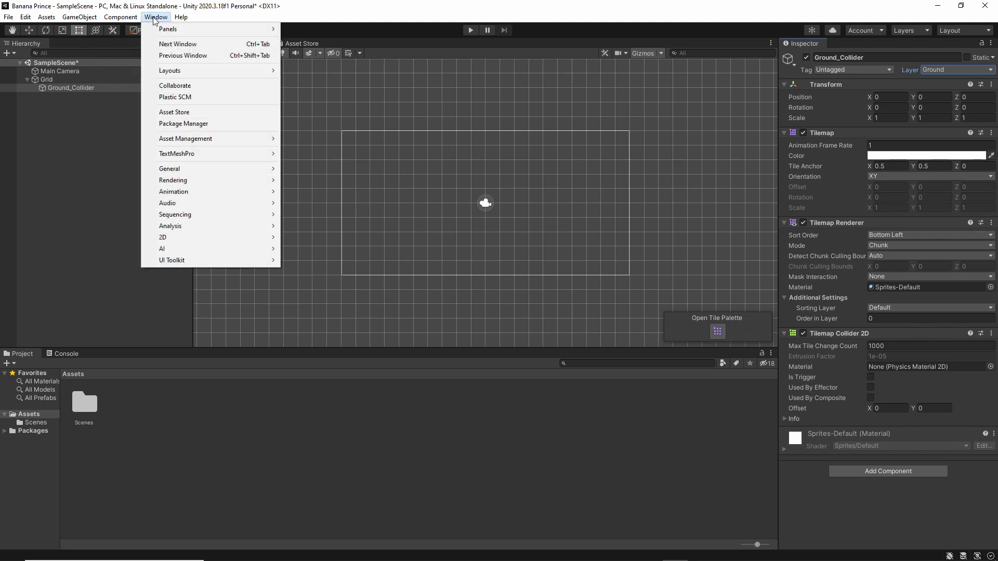
# Open the Tile Palette window from Window > 2D
pyautogui.moveTo(179, 238)
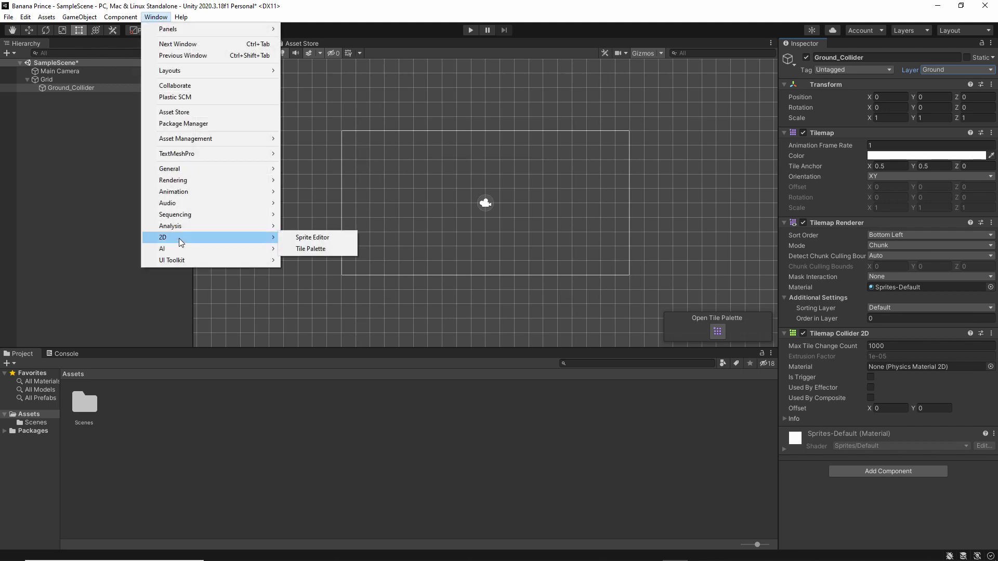
pyautogui.click(309, 249)
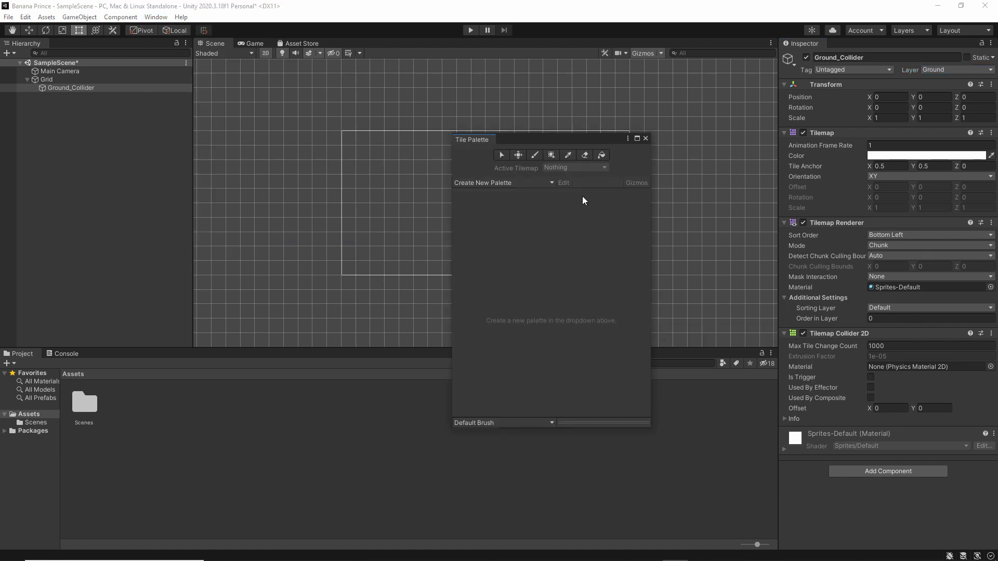